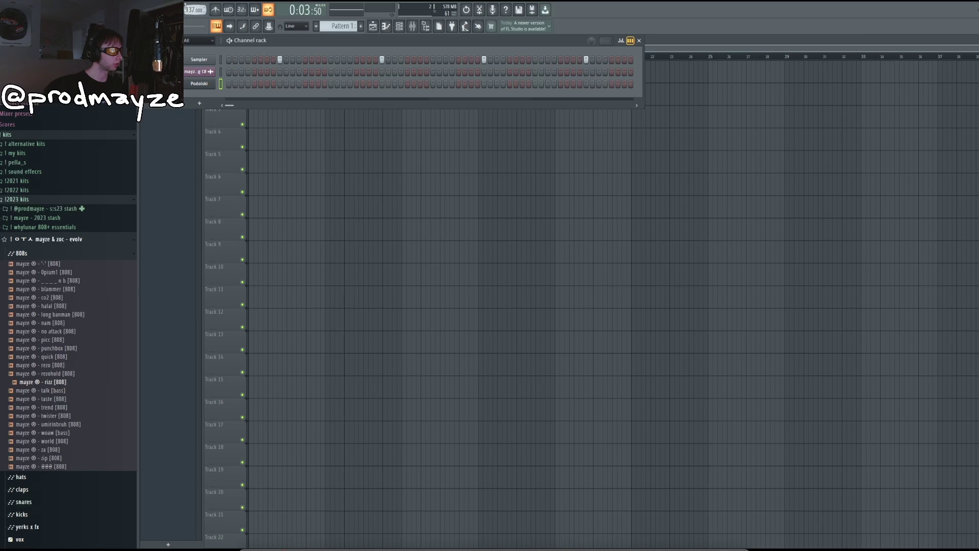
Open the Podolski synth and its piano roll, and shorten the last D4–G4–D5 chord by about one beat
click(209, 84)
drag(494, 272, 464, 248)
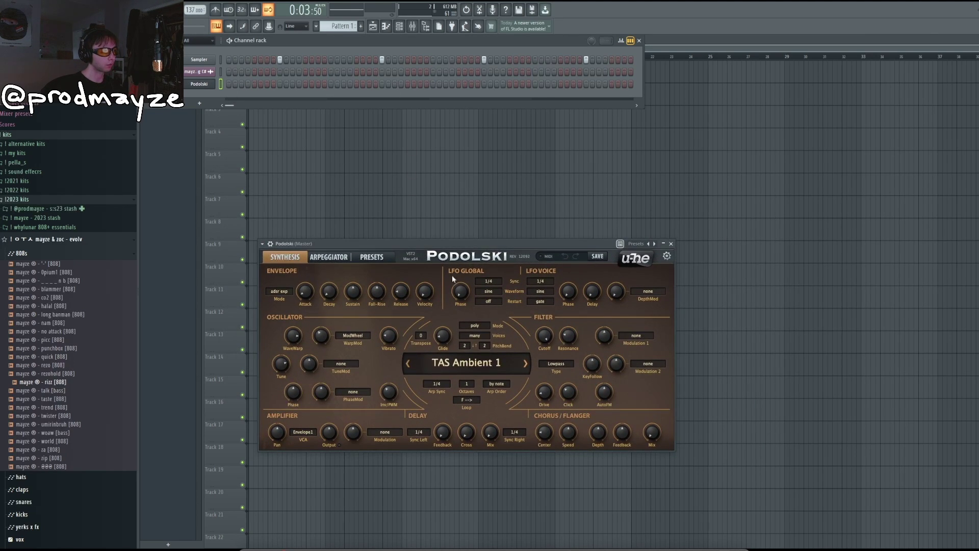
key(F7)
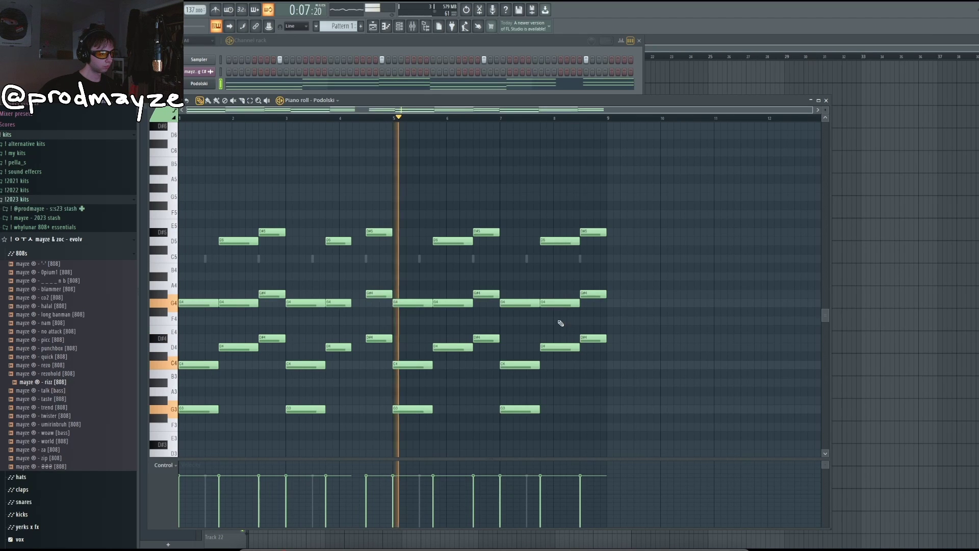
drag(572, 308, 555, 363)
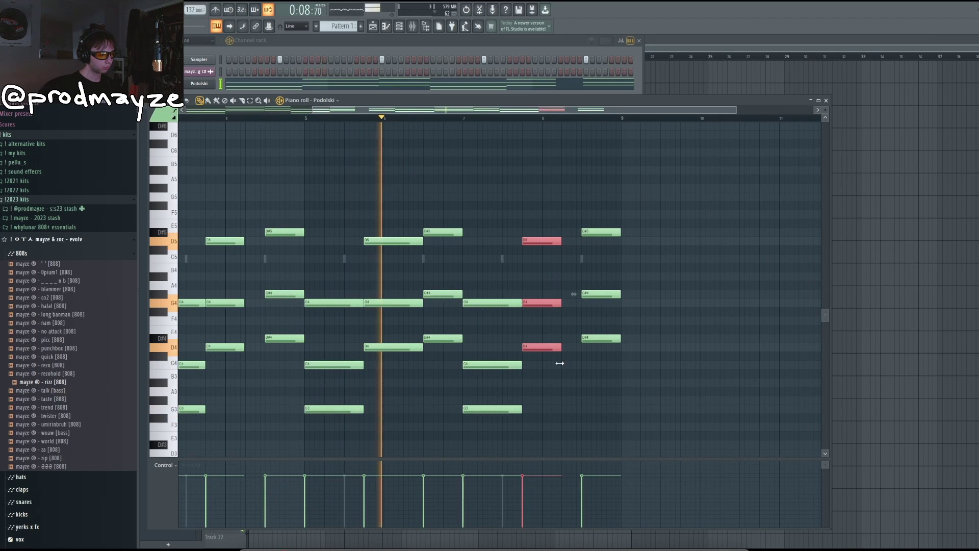
Select all the Podolski chord notes and randomize their levels
scroll(619, 372, down, 3)
key(ctrl+a)
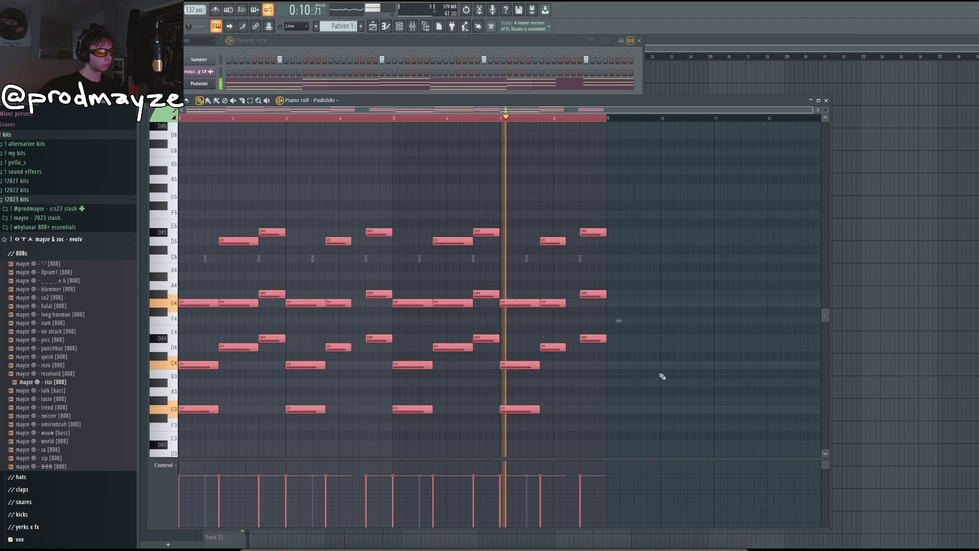
key(alt+r)
click(465, 392)
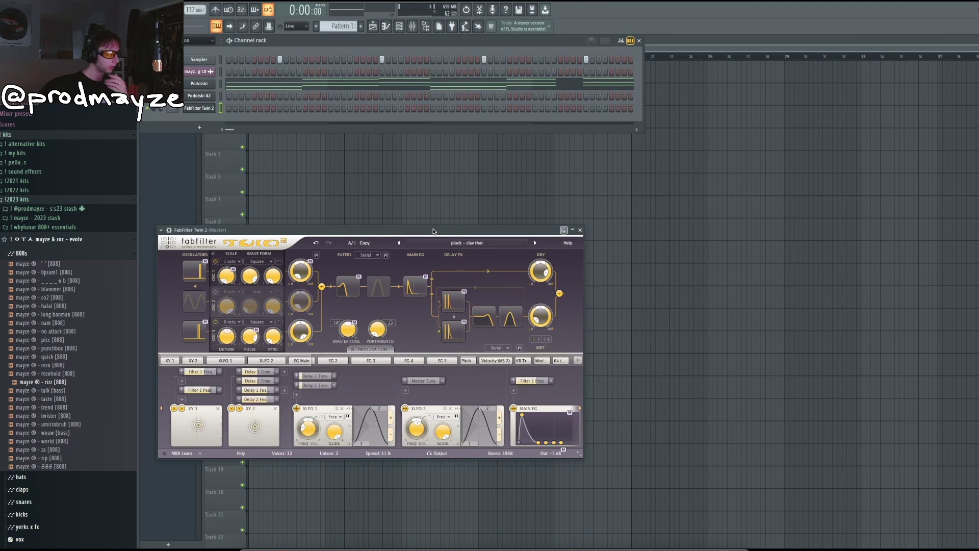
Extend the one-bar FabFilter Twin 2 melody across eight bars, with higher notes ending alternate bars, and deselect the notes
click(442, 242)
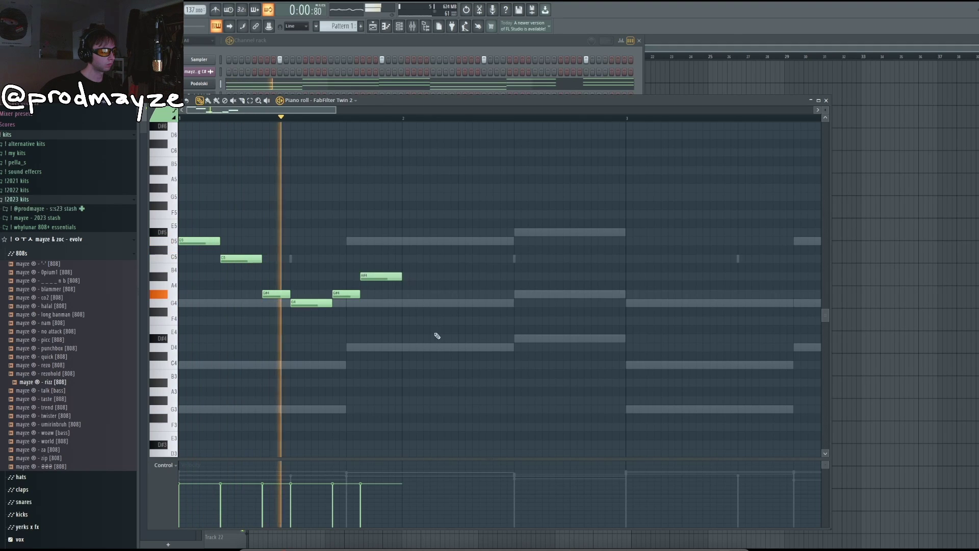
key(ctrl+v)
drag(360, 294, 402, 301)
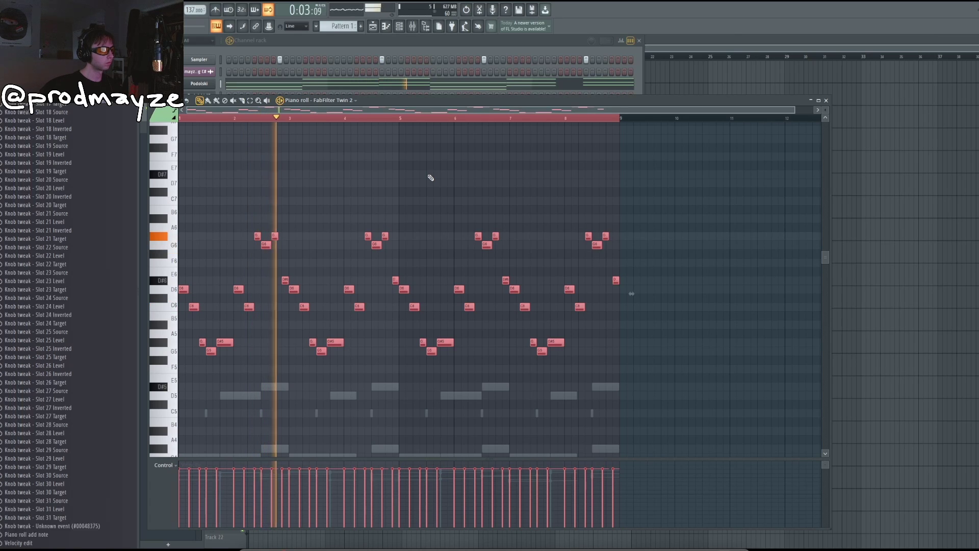
key(ctrl+d)
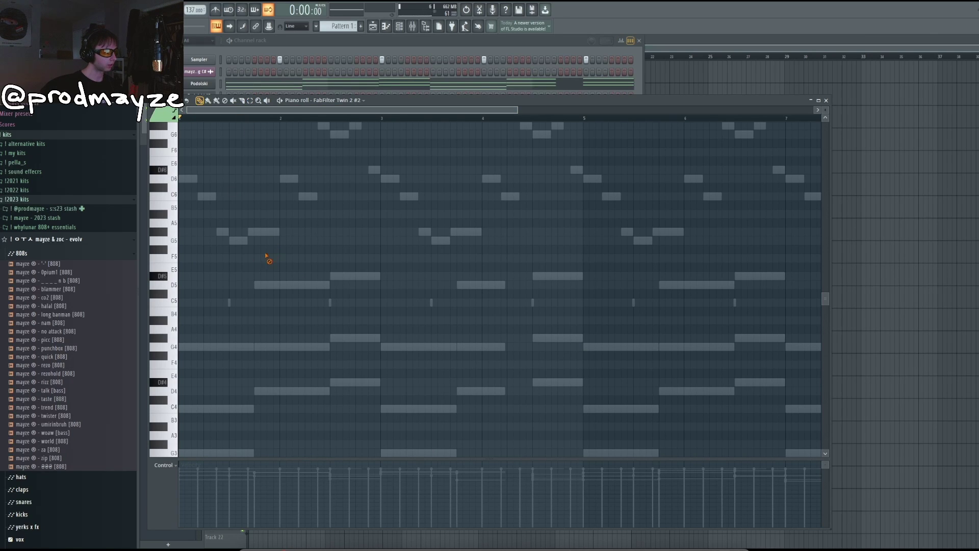
Add a short D5 note at the end of bars 4 and 8 in the FabFilter Twin 2 #2 melody, and select all its notes
scroll(270, 254, up, 3)
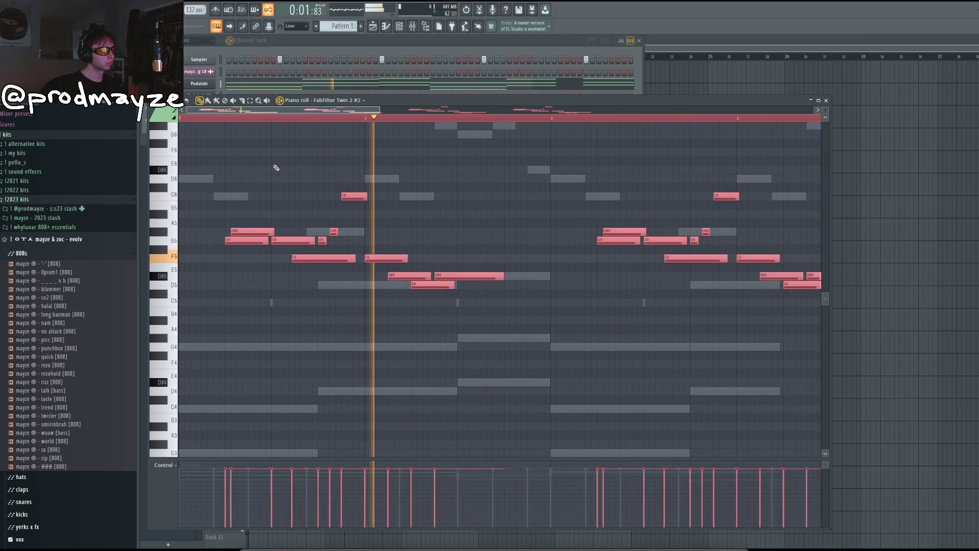
scroll(276, 168, down, 3)
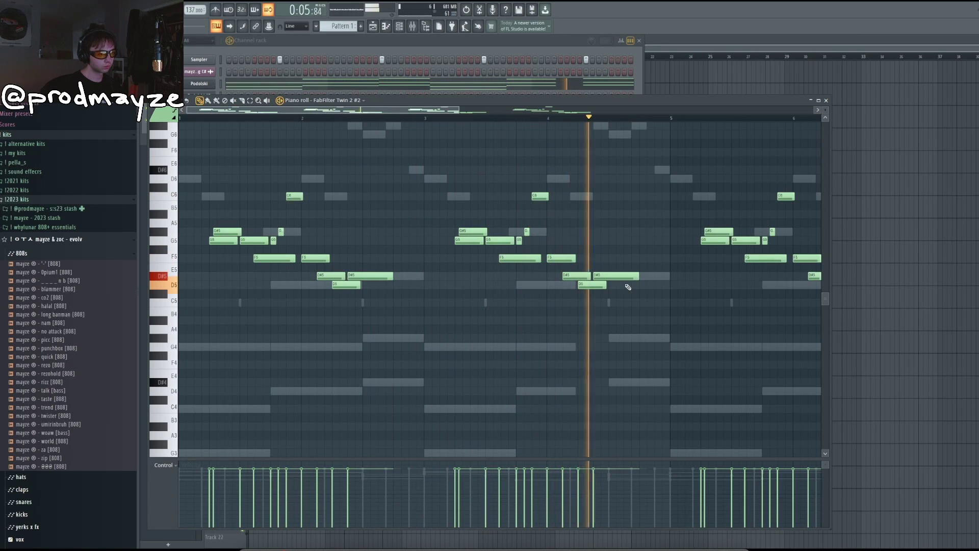
click(642, 284)
scroll(665, 287, down, 4)
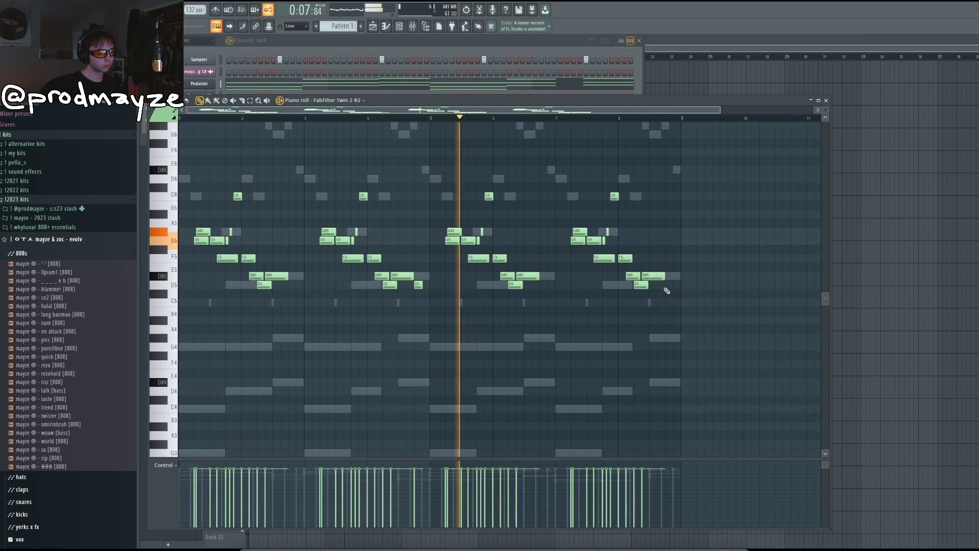
scroll(666, 285, up, 2)
click(668, 285)
scroll(714, 279, down, 2)
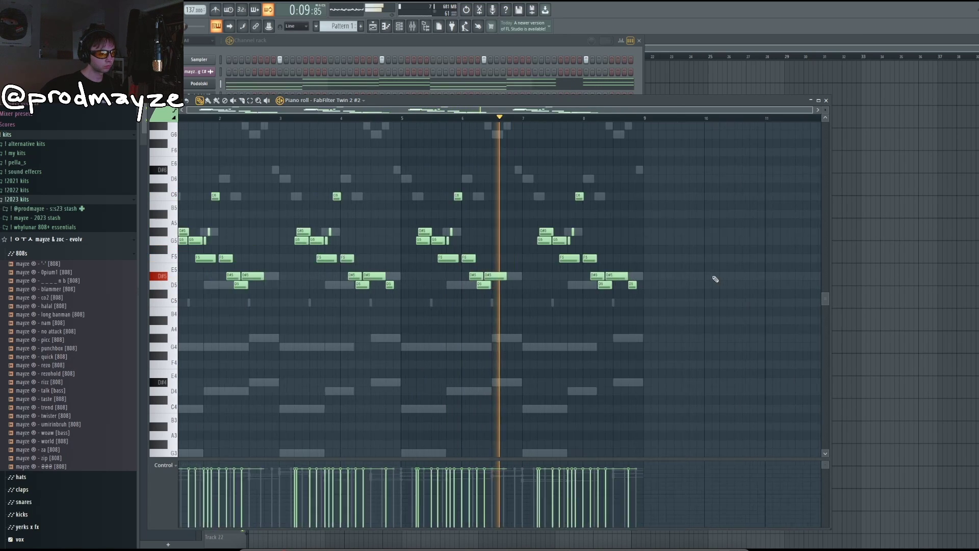
key(ctrl+a)
click(713, 280)
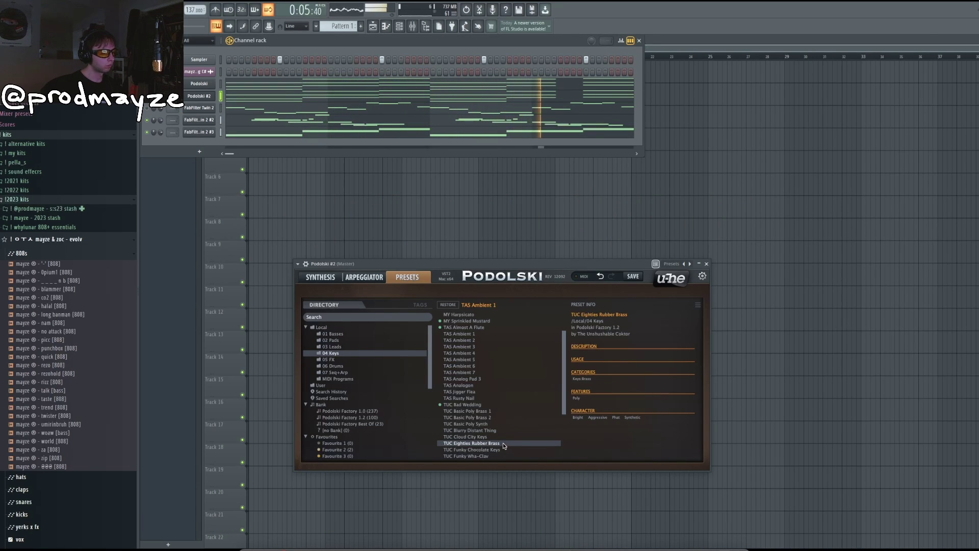
Choose the TUC Eighties Rubber Brass preset from the 04 Keys folder for Podolski #2
right_click(503, 446)
click(525, 436)
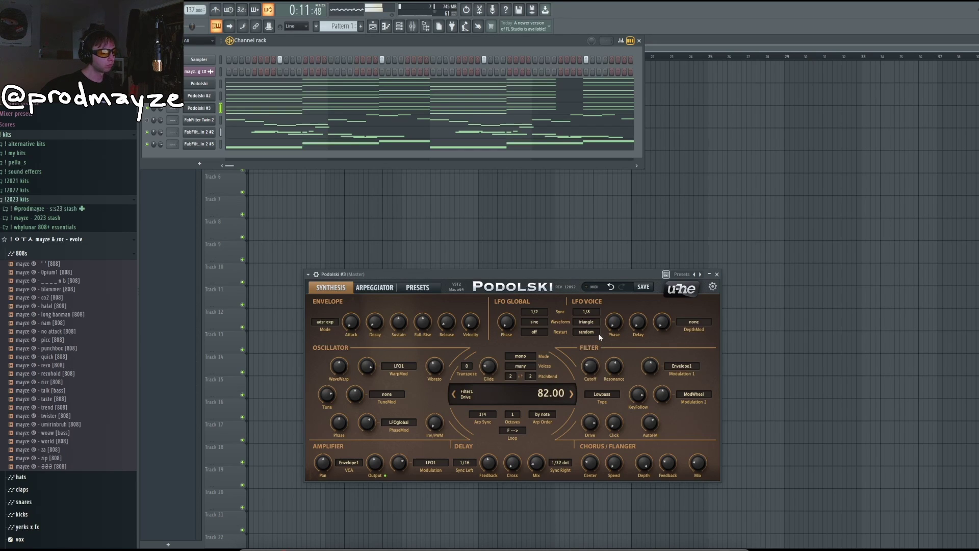
Close the Podolski #3 synth, stop playback, and link the melody channels to mixer tracks starting from Insert 1
click(717, 274)
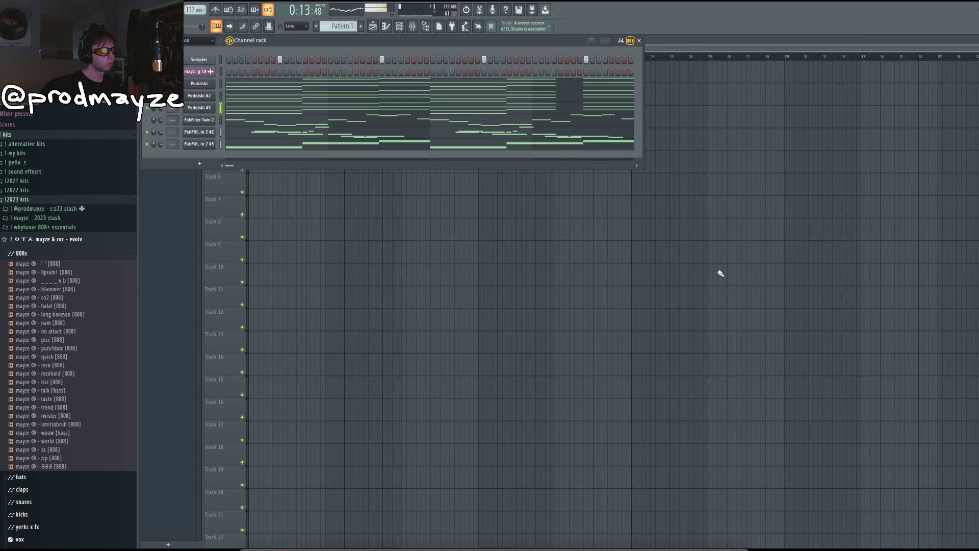
key(space)
key(F9)
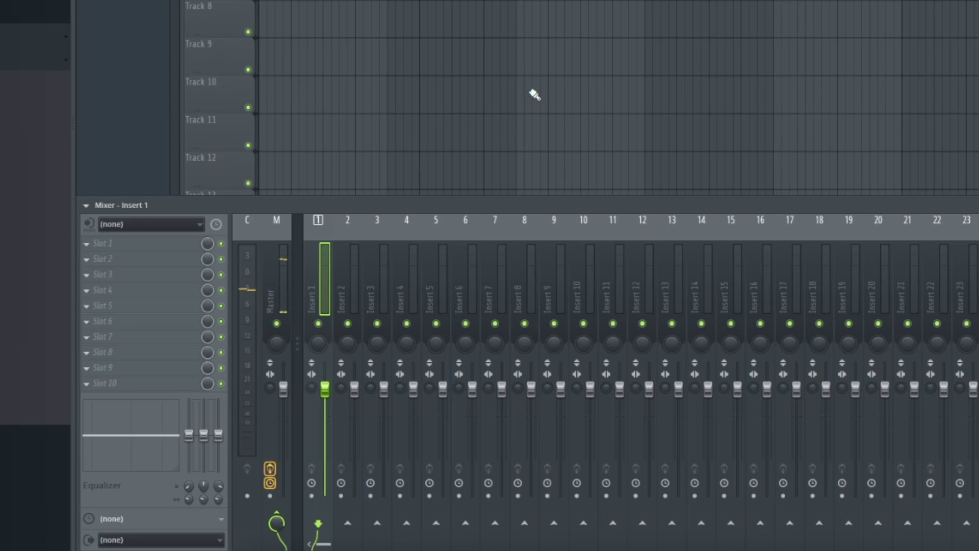
key(ctrl+shift+l)
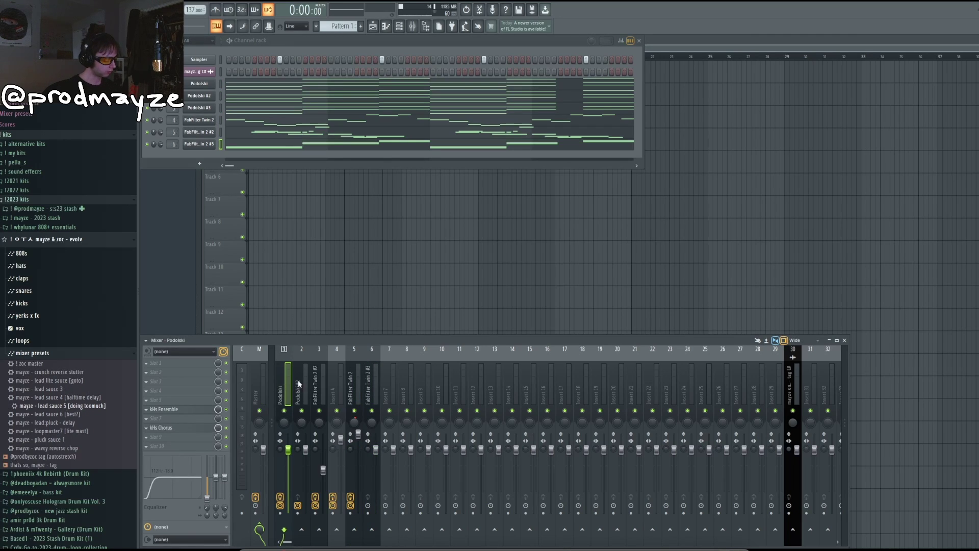
Select the melody tracks 1 to 5 in the mixer and route them to Insert 10
shift+super+click(301, 384)
shift+super+click(318, 383)
shift+super+click(335, 383)
shift+super+click(355, 387)
click(478, 518)
click(441, 380)
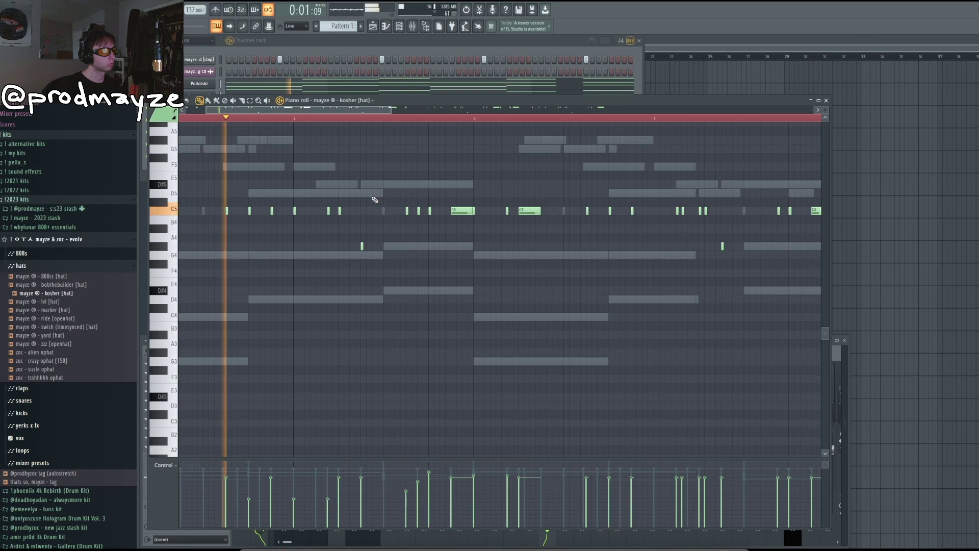
scroll(309, 117, down, 5)
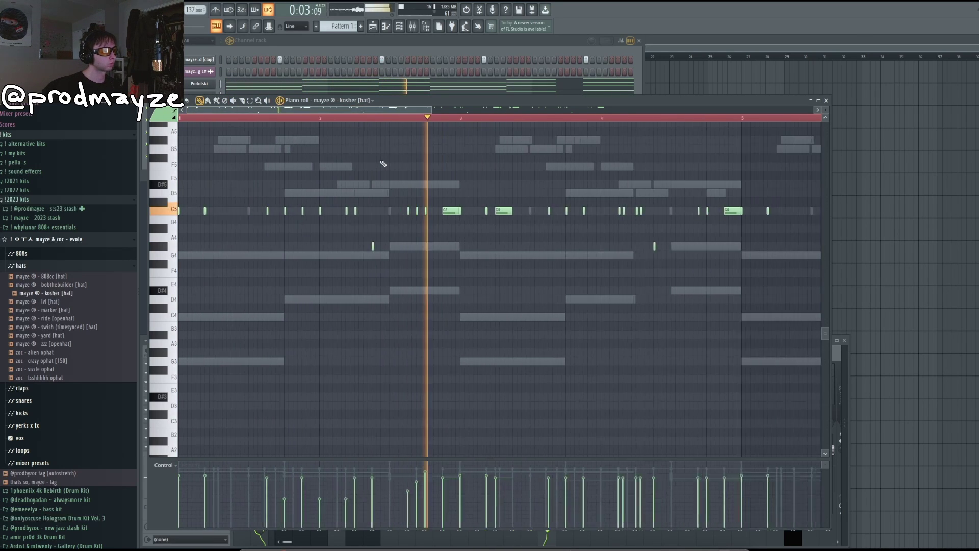
scroll(384, 168, down, 4)
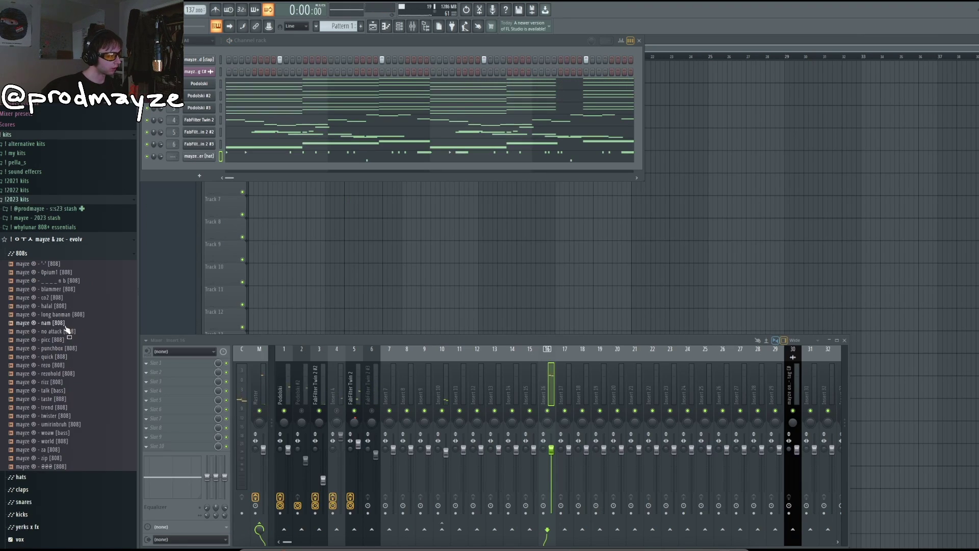
Audition the no attack 808, start playback, and move the D#5 slide note of the taste 808 to just before bar 2
click(66, 331)
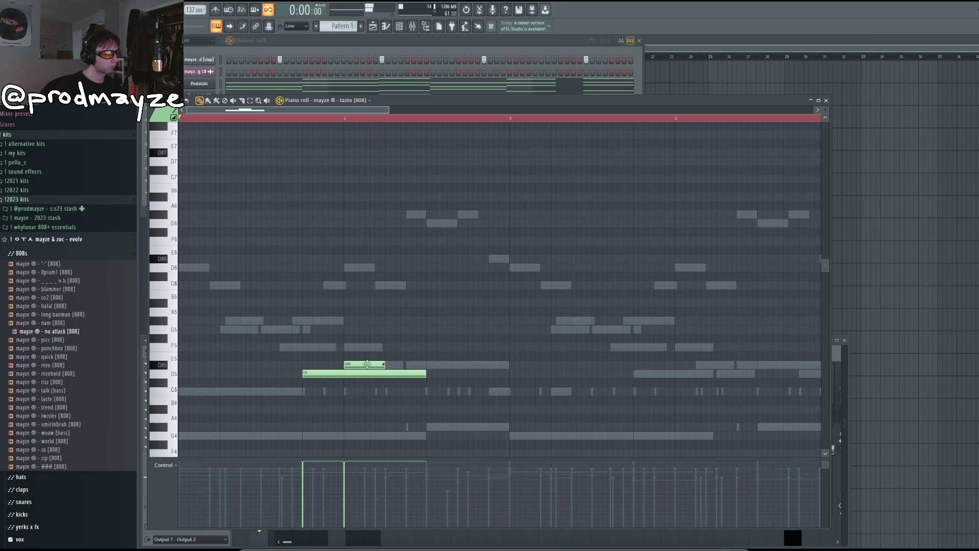
key(space)
drag(367, 364, 346, 364)
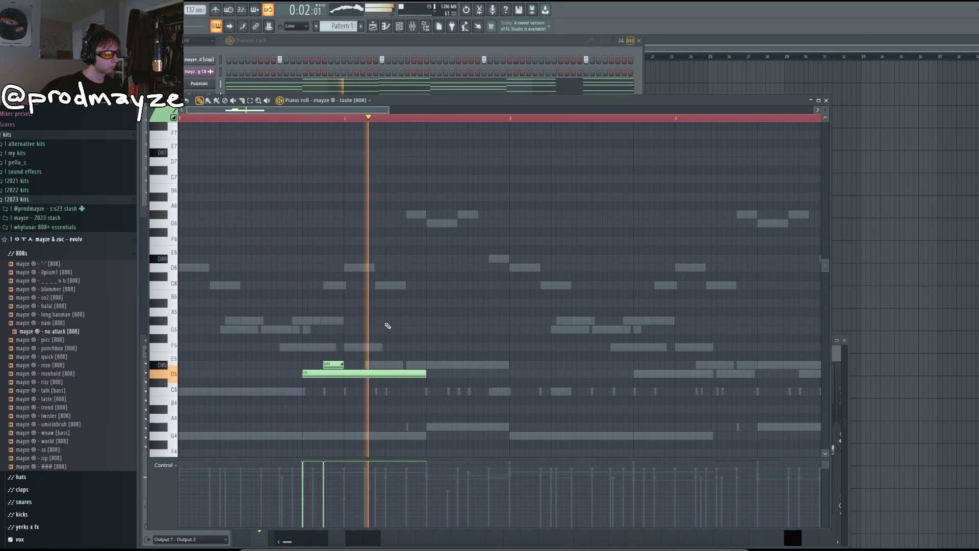
Pick the quick 808 sample and add a short D5 note in bar 7 of its piano roll
key(Down)
key(Down)
key(Down)
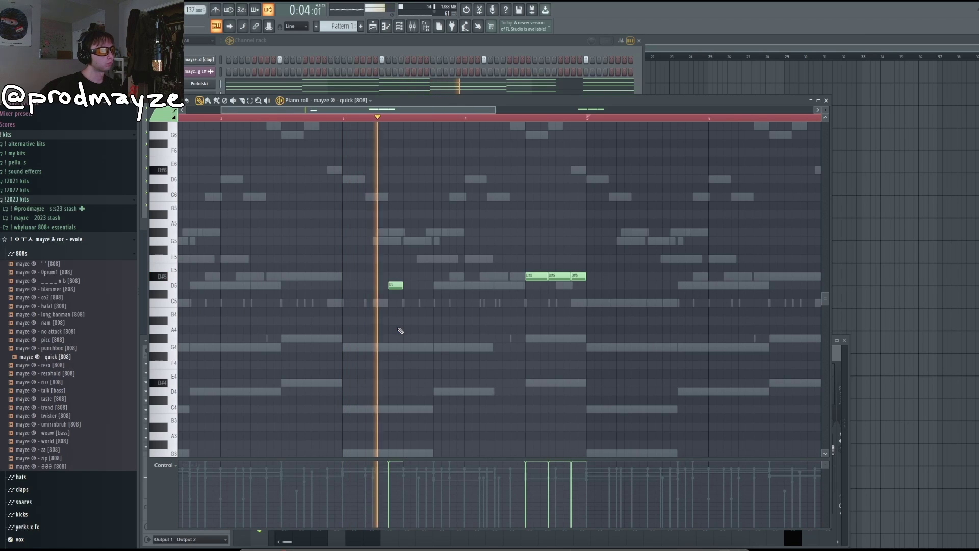
scroll(400, 330, down, 2)
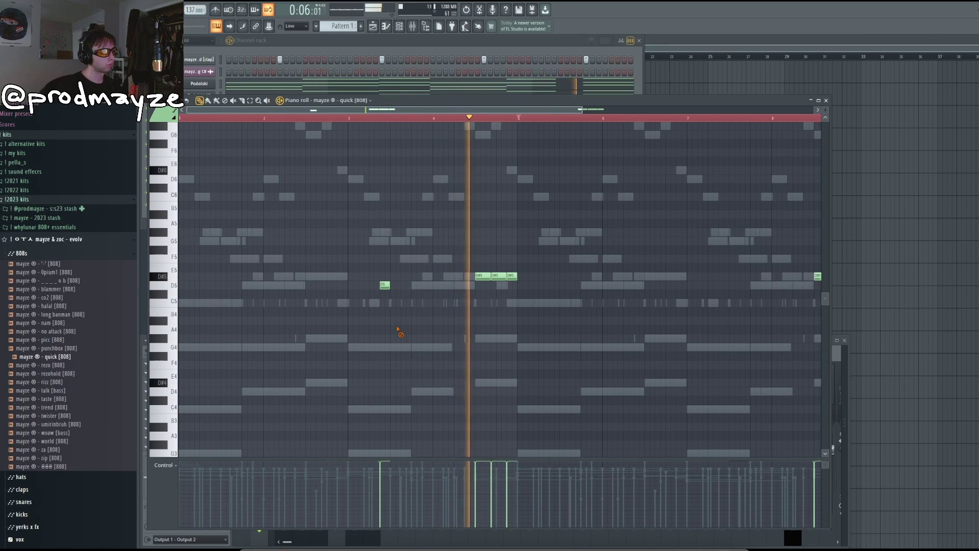
scroll(395, 330, down, 2)
scroll(520, 290, up, 2)
click(525, 285)
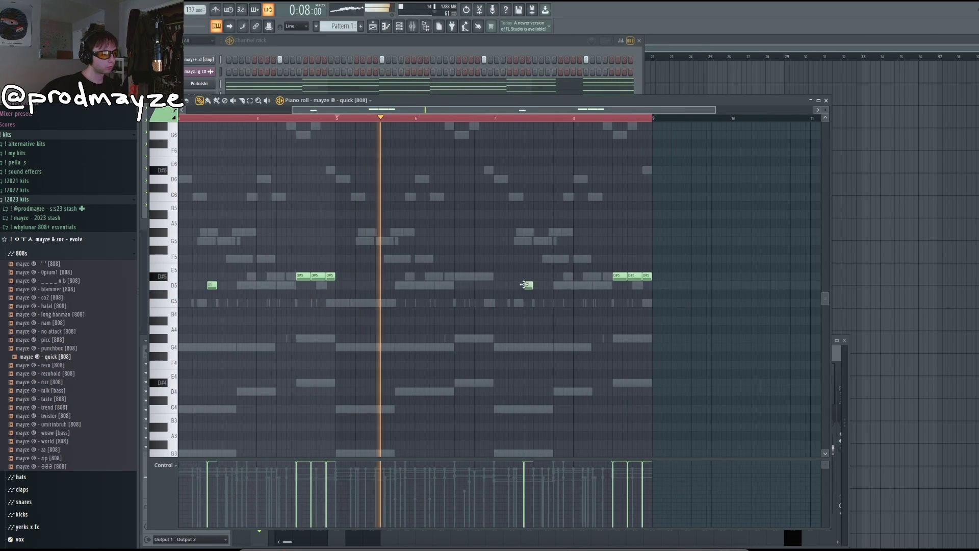
scroll(530, 301, down, 2)
Add a second short D5 note in bar 7 of the quick 808 line
key(ctrl+a)
scroll(528, 345, up, 3)
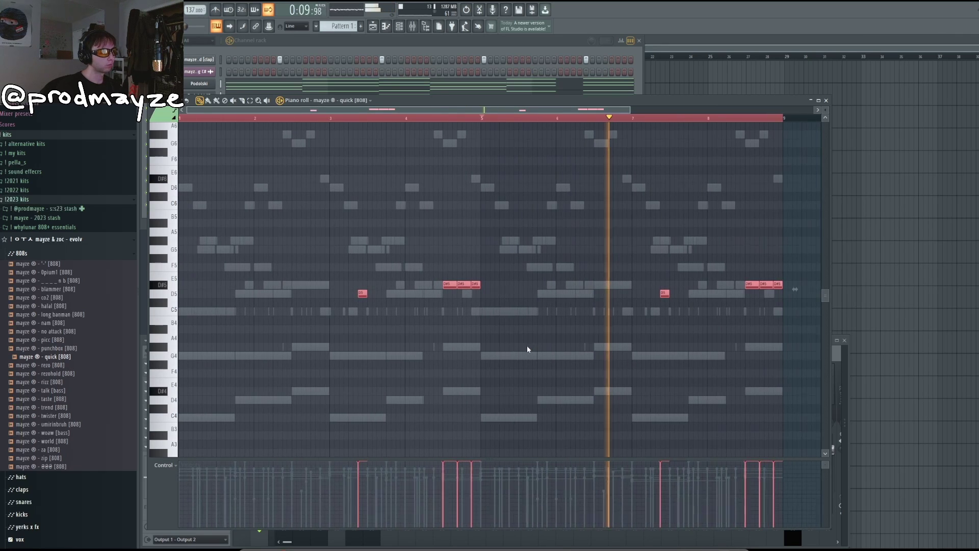
scroll(754, 291, up, 2)
click(760, 293)
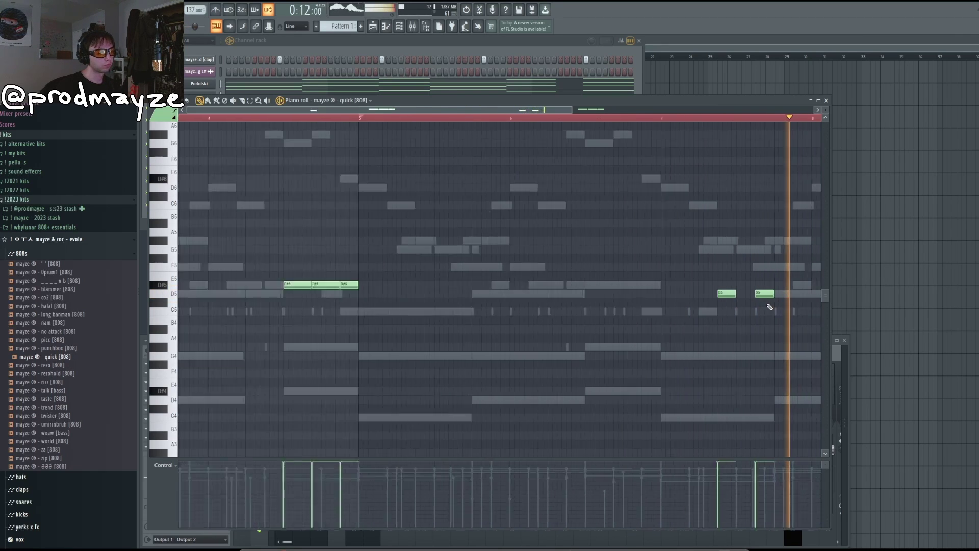
scroll(765, 301, down, 2)
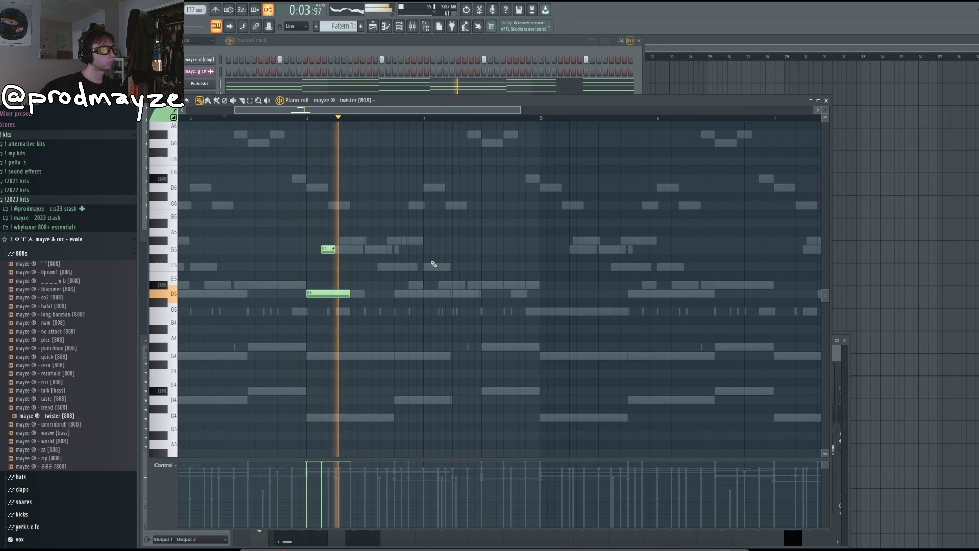
scroll(286, 263, down, 3)
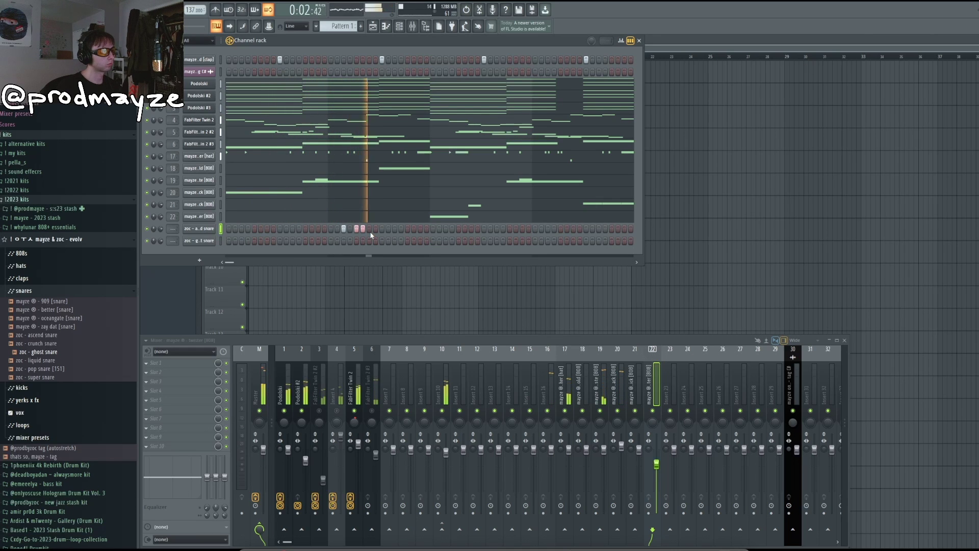
Check the time-stretching settings of the zoc ascend snare and close its sample settings
click(202, 228)
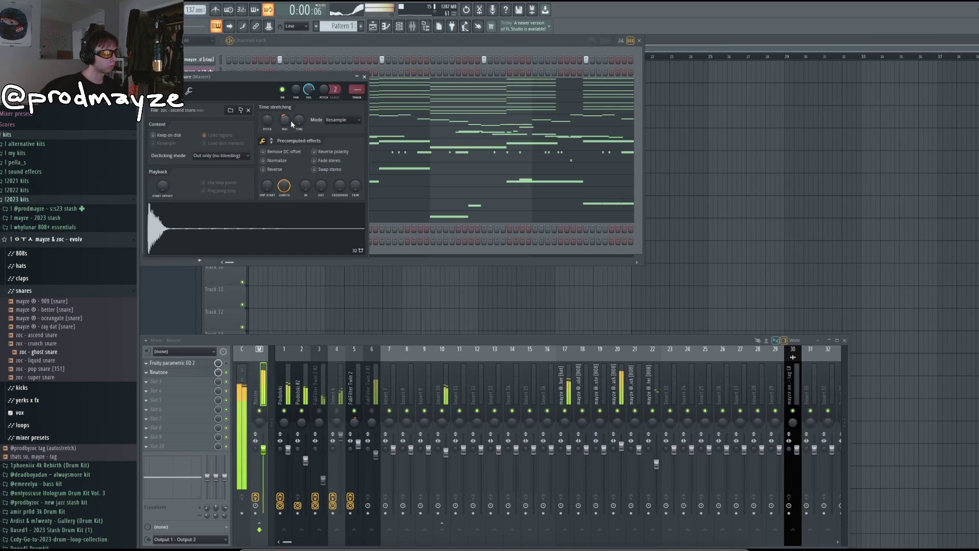
click(364, 77)
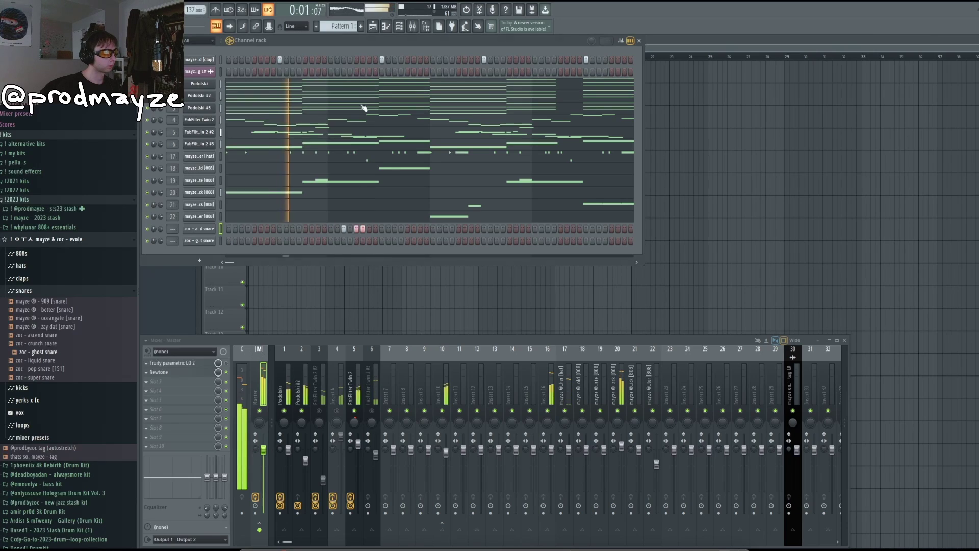
right_click(221, 238)
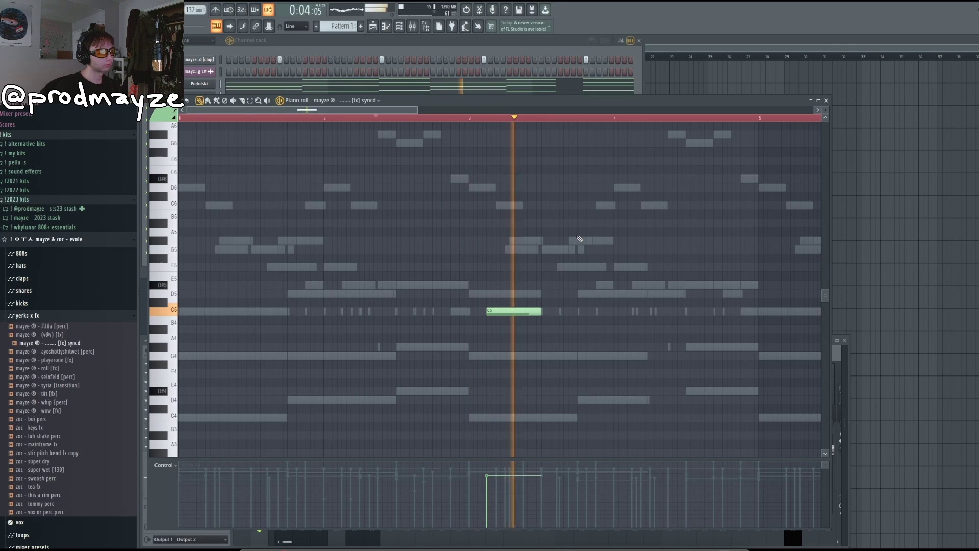
Adjust the synced fx sample's C5 note in bar 3 to span about one beat, and close the piano roll
mouse_move(529, 313)
mouse_down()
mouse_move(520, 314)
mouse_move(541, 312)
mouse_up()
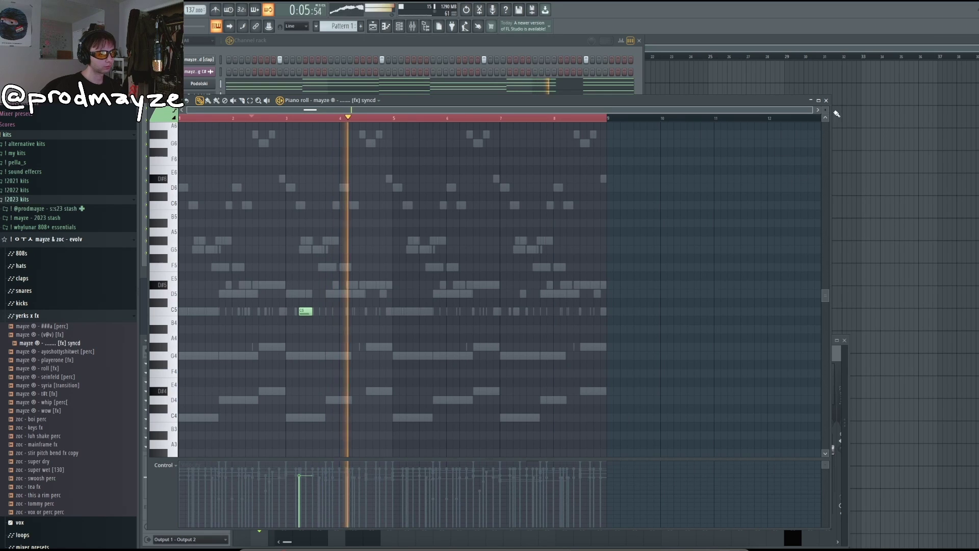
click(818, 105)
Audition the samples in the hats folder and add the zzz open hat as a new channel
click(21, 265)
click(70, 319)
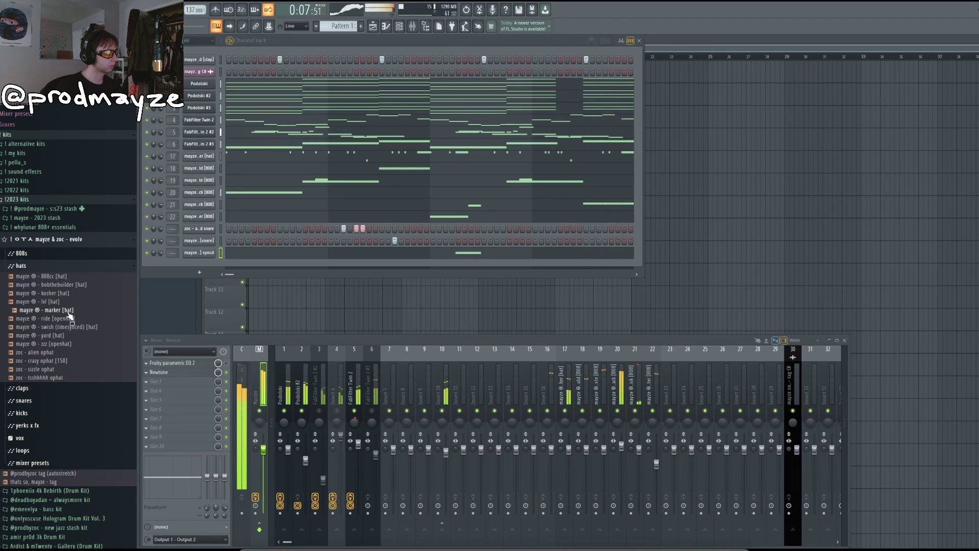
drag(210, 268, 214, 269)
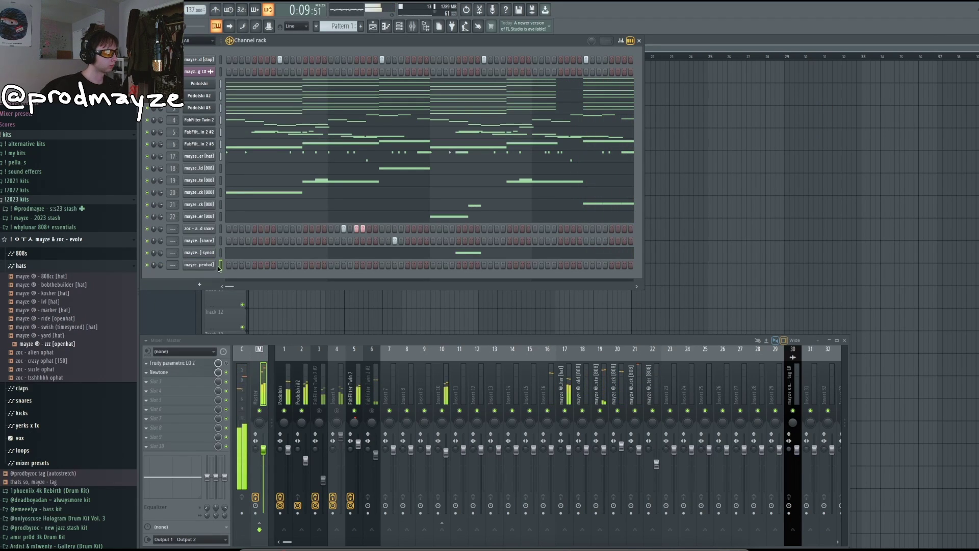
Enable the zzz open hat's volume envelope and place its hits on steps 5 and 45 of the pattern
click(202, 264)
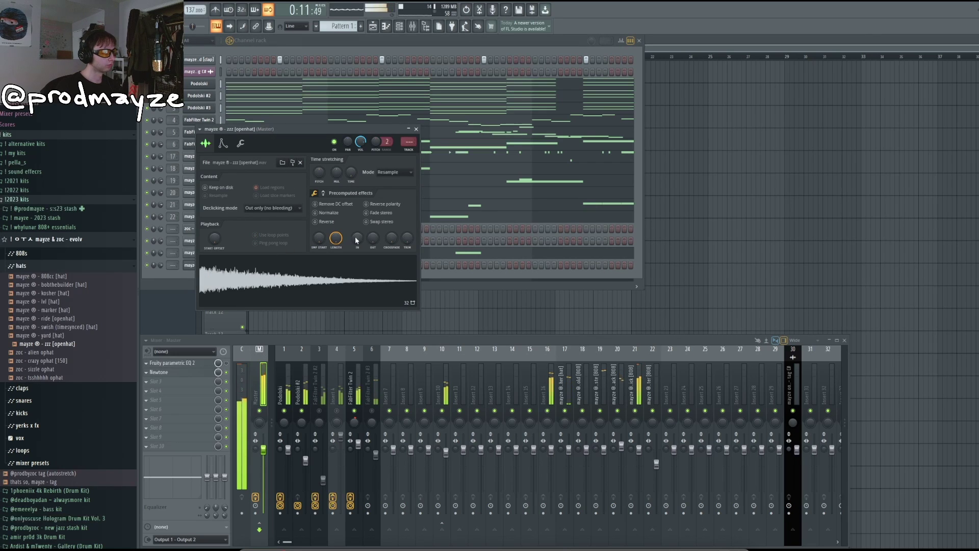
click(222, 144)
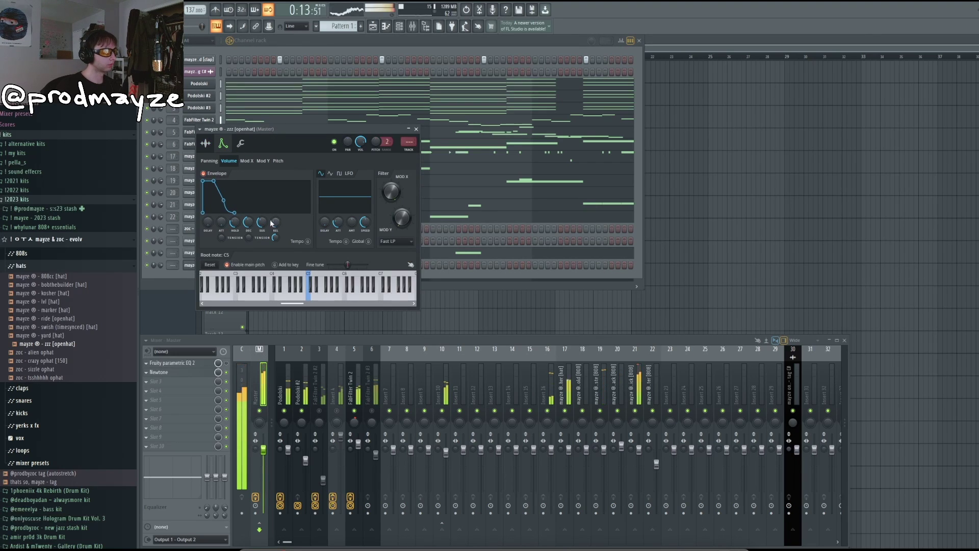
click(221, 231)
key(space)
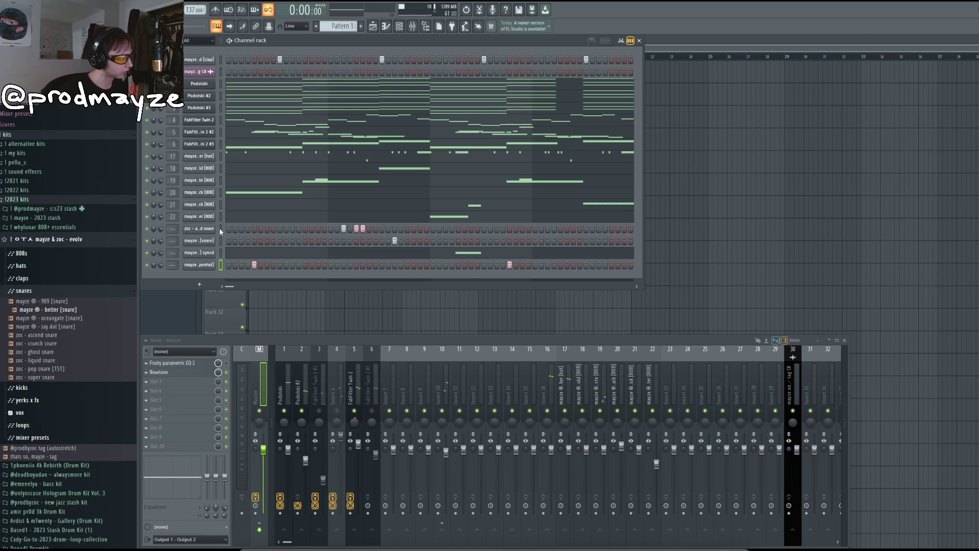
Route the two snare channels, the synced fx and the zzz open hat to mixer tracks 23 to 26
drag(221, 228, 221, 265)
click(669, 371)
key(shift+super+l)
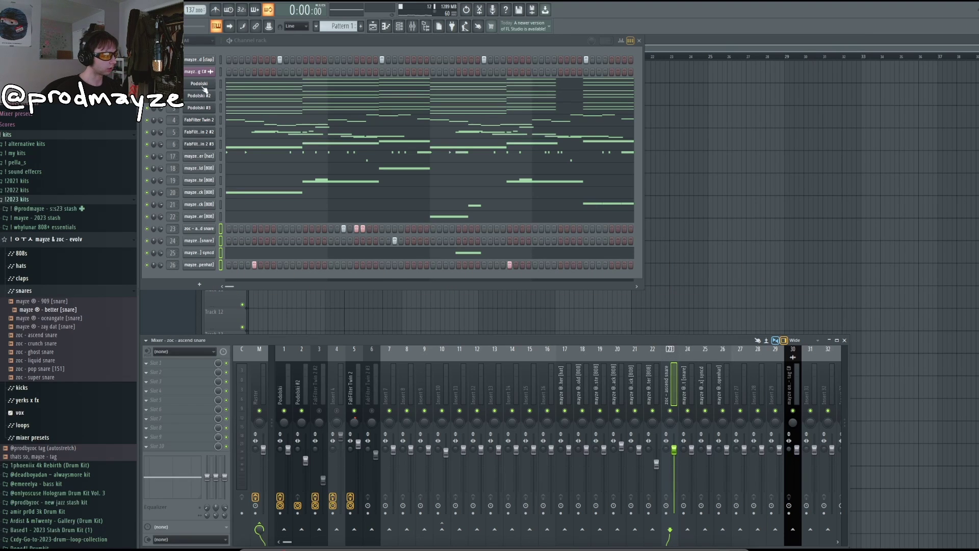
Split Pattern 1 by channel into separate patterns
click(350, 24)
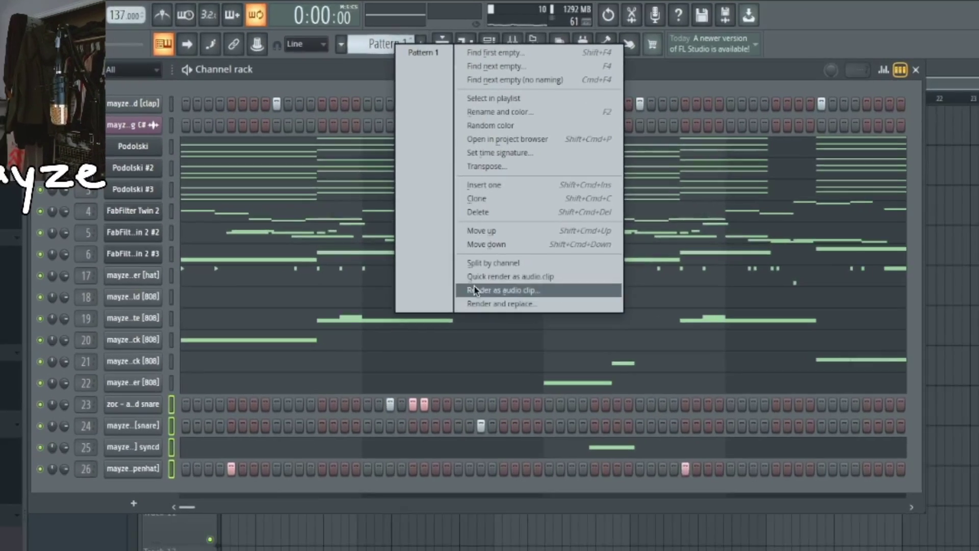
click(388, 187)
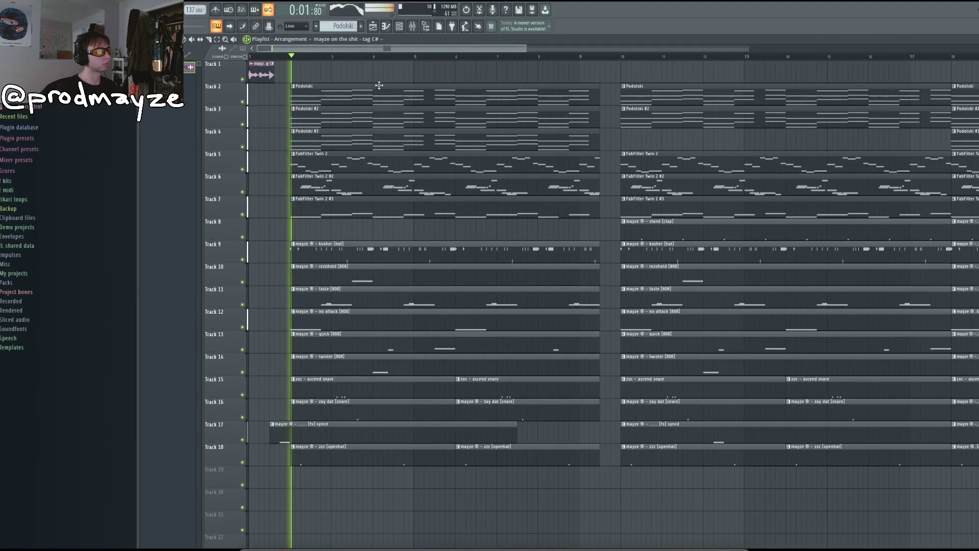
Delete the FabFilter Twin 2 #3 clip at bar 2, and the Podolski #2 and FabFilter Twin 2 #2 clips at bar 18
right_click(332, 195)
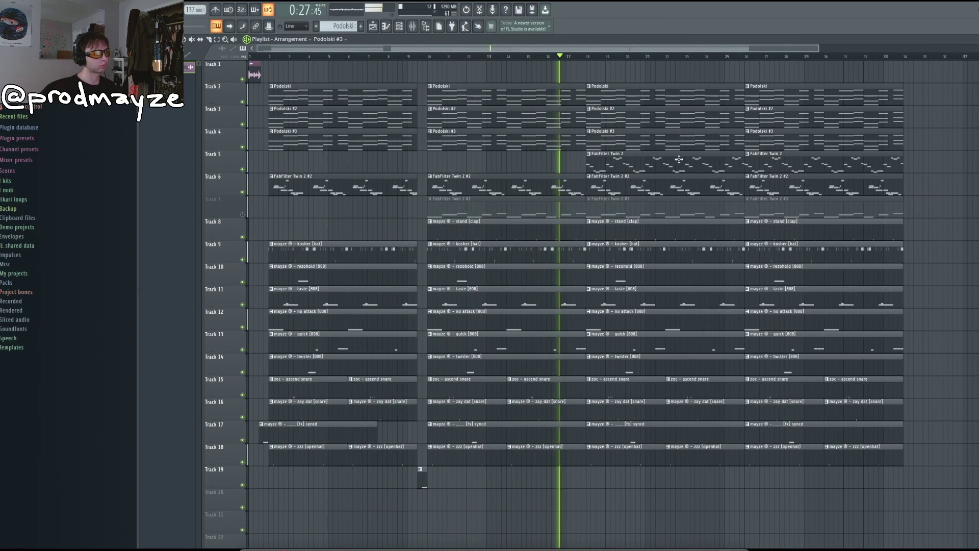
right_click(627, 97)
right_click(631, 183)
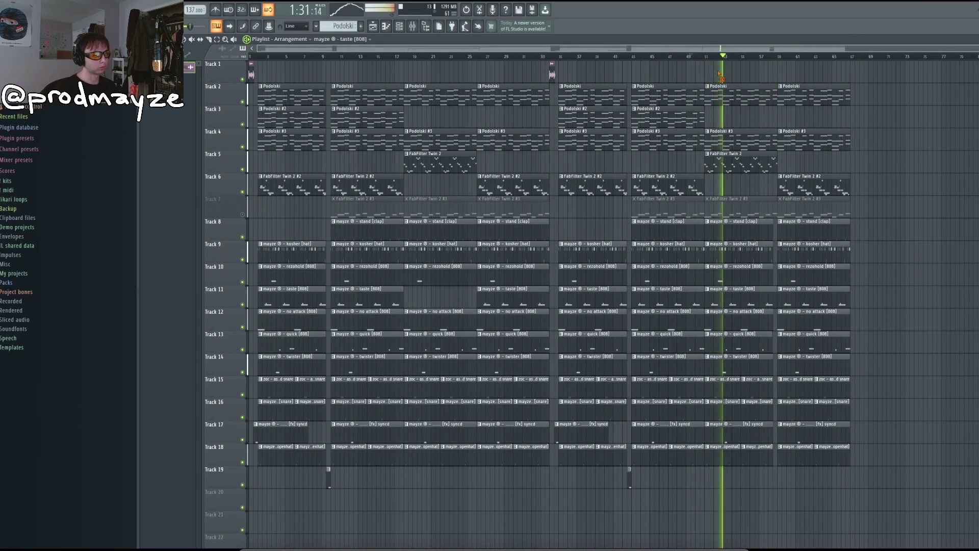
Replace the Podolski and Podolski #3 clips in the third section of both halves with Podolski #2, and select the whole arrangement
drag(456, 99, 455, 122)
right_click(455, 138)
key(ctrl+a)
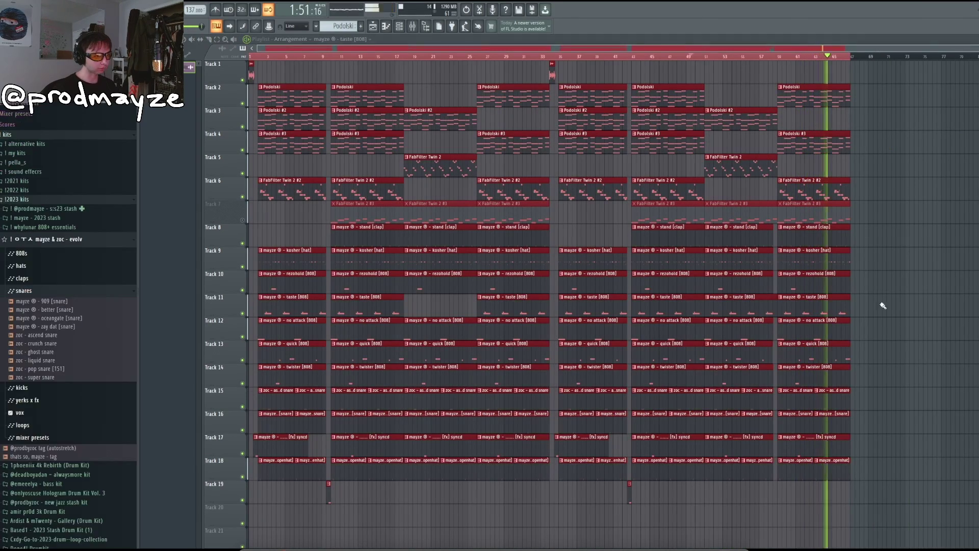